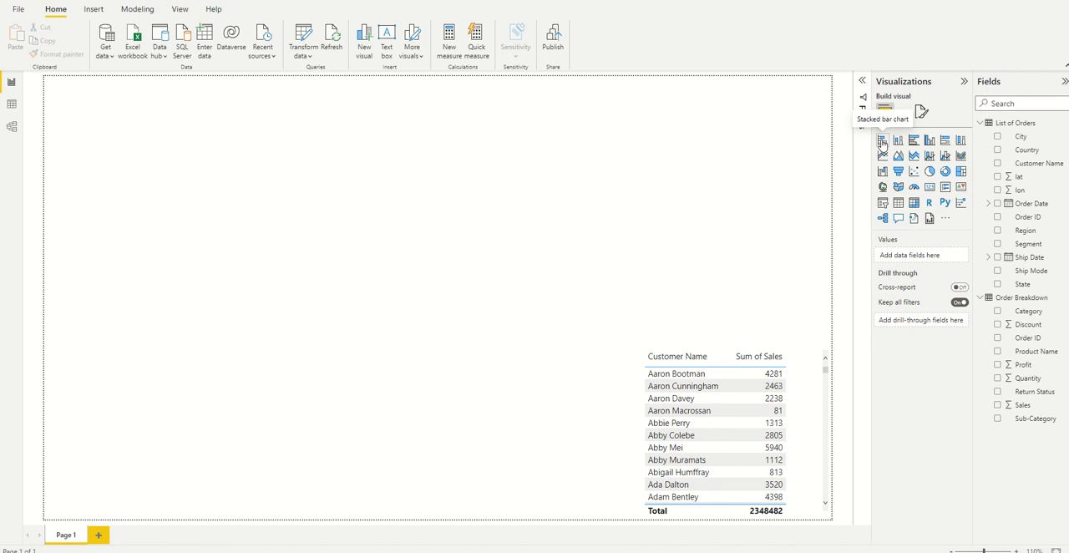
Create a stacked bar chart with Sales on the X-axis and Sub-Category on the Y-axis.
{"action": "left_click", "coordinate": [882, 143]}
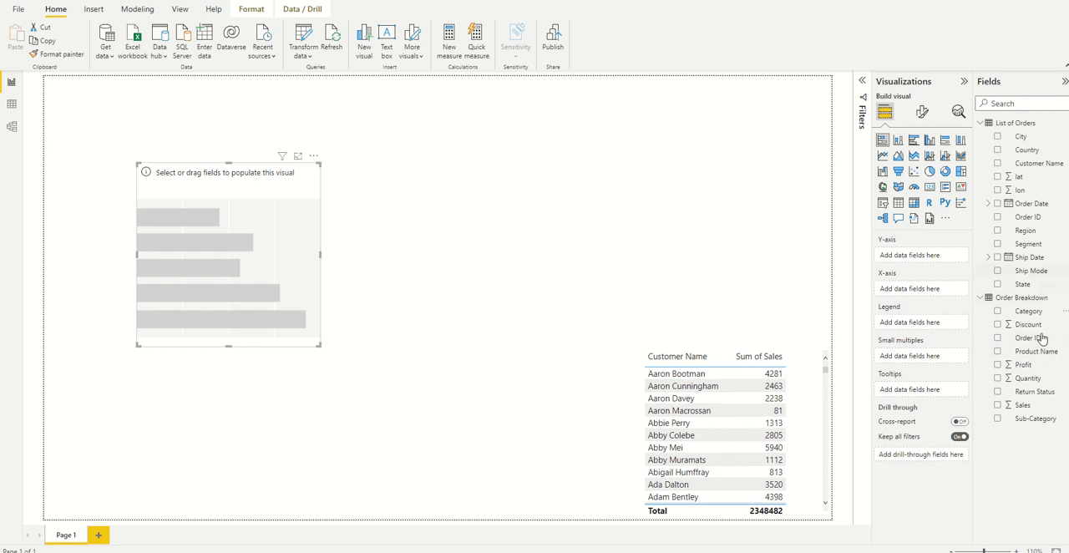
{"action": "left_click_drag", "start_coordinate": [1027, 408], "coordinate": [932, 298]}
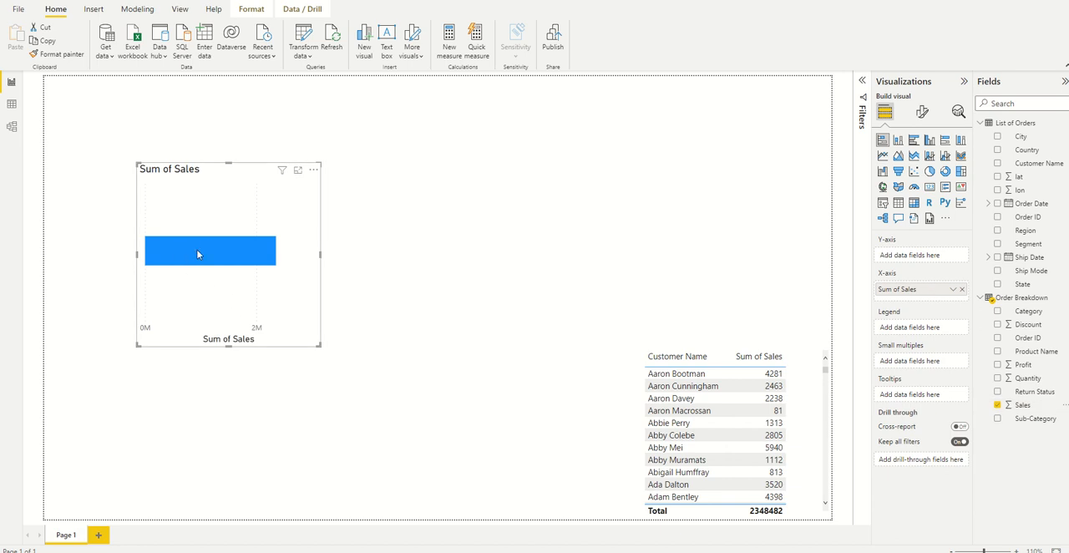
{"action": "mouse_move", "coordinate": [198, 254]}
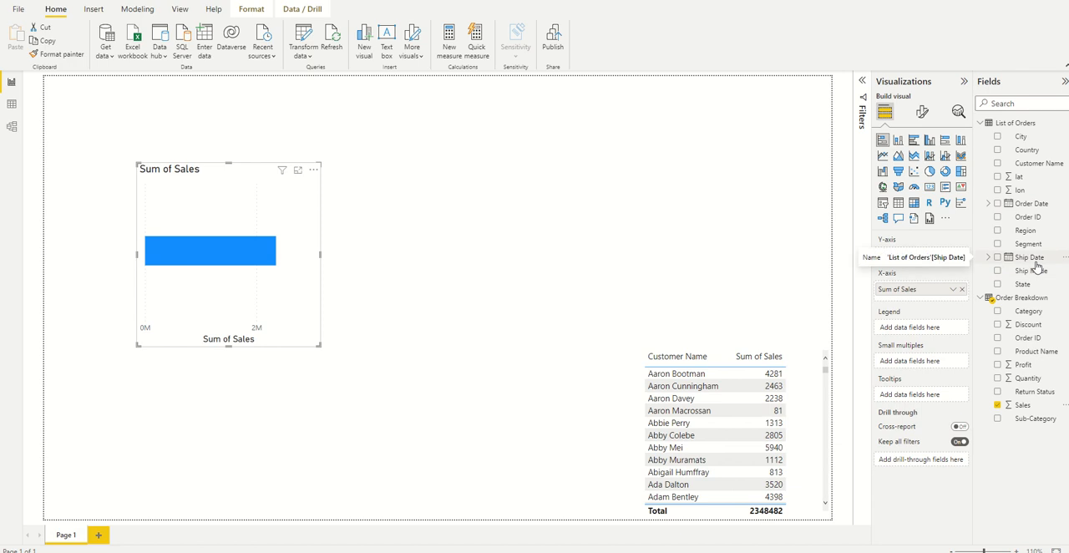
{"action": "left_click_drag", "start_coordinate": [1034, 419], "coordinate": [933, 261]}
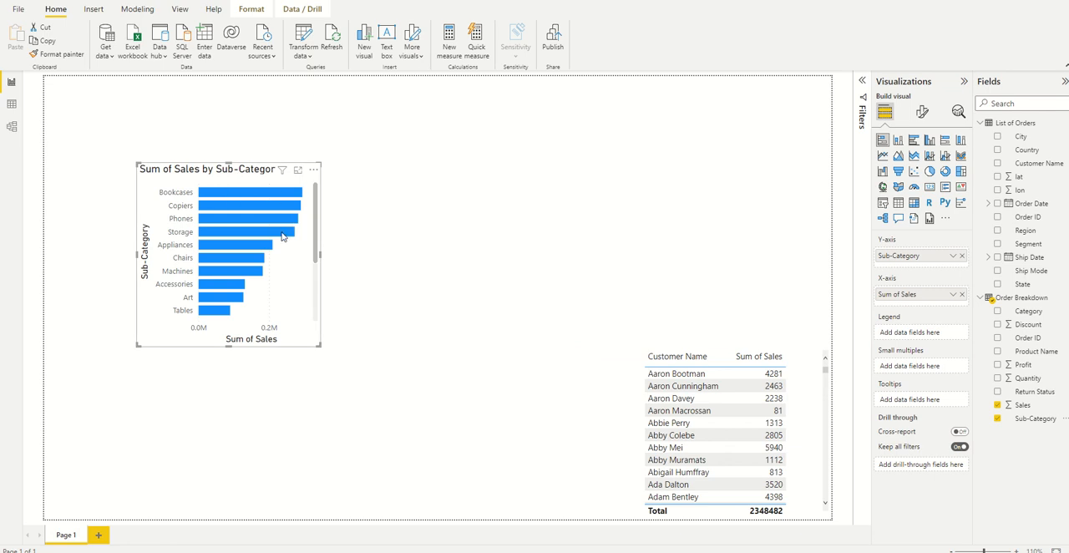
{"action": "mouse_move", "coordinate": [284, 205]}
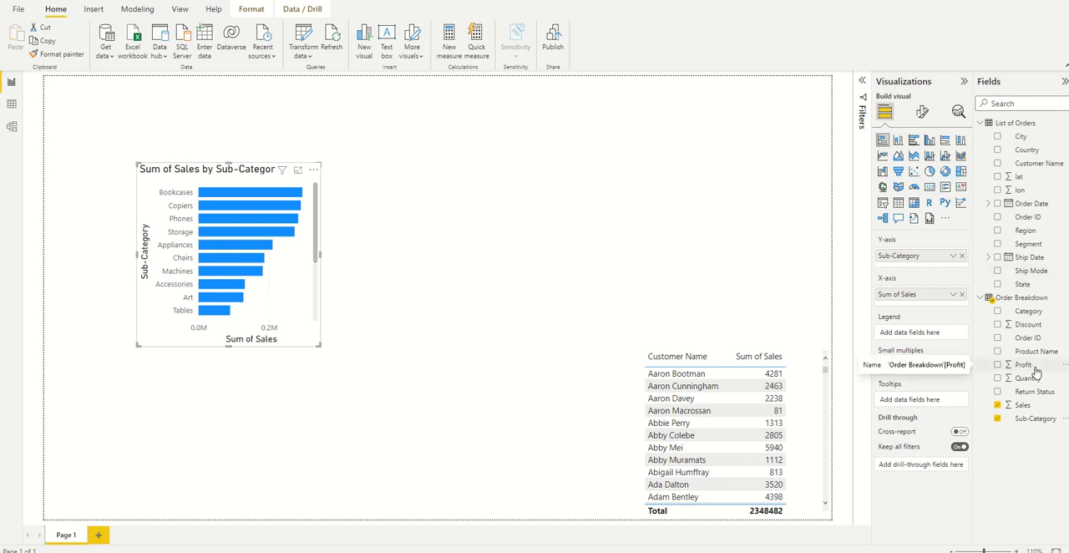
Add Profit to the bar chart's X-axis alongside Sales and inspect the values of individual bars.
{"action": "left_click_drag", "start_coordinate": [1036, 371], "coordinate": [932, 310]}
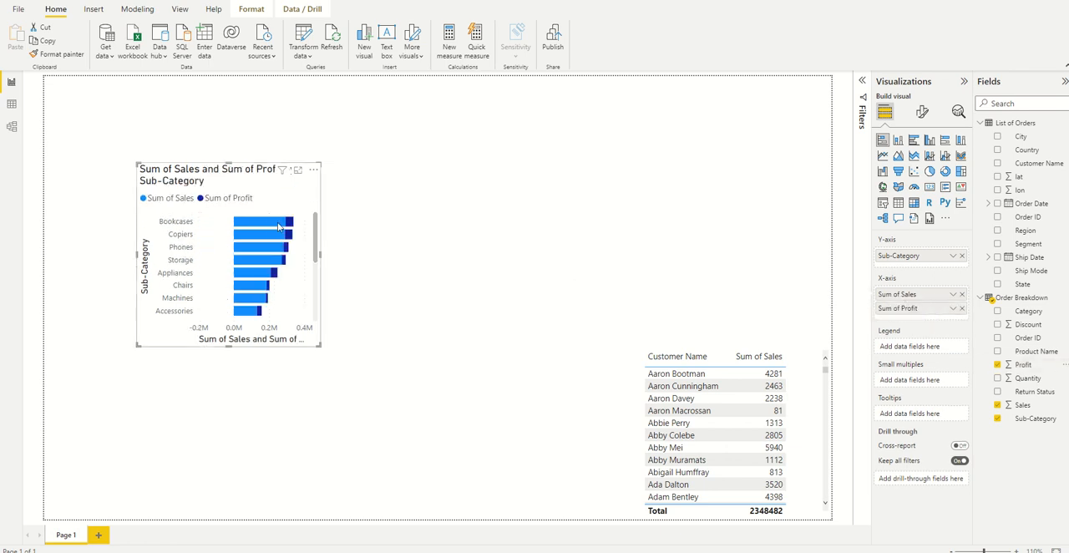
{"action": "mouse_move", "coordinate": [288, 222]}
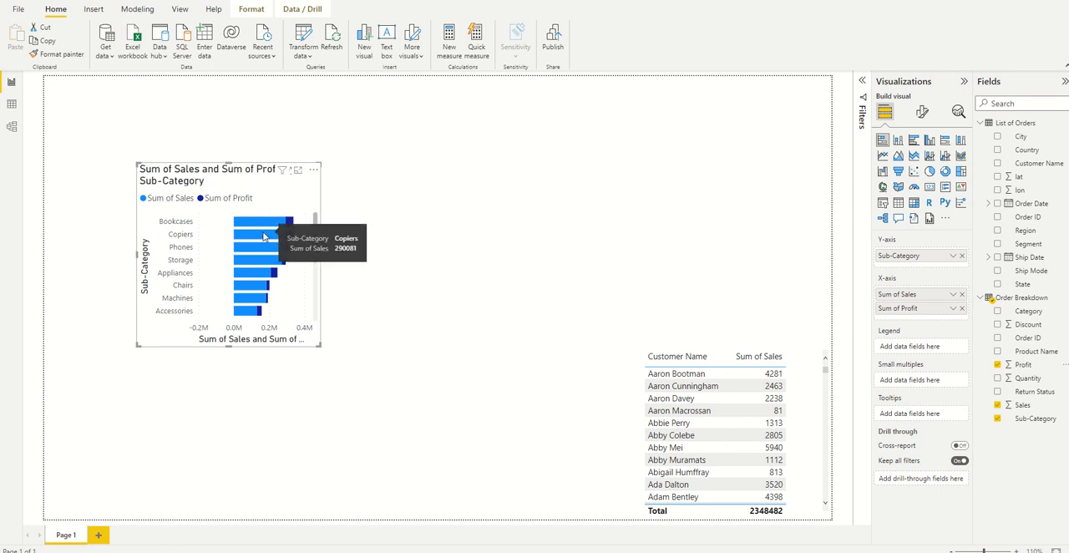
{"action": "mouse_move", "coordinate": [264, 254]}
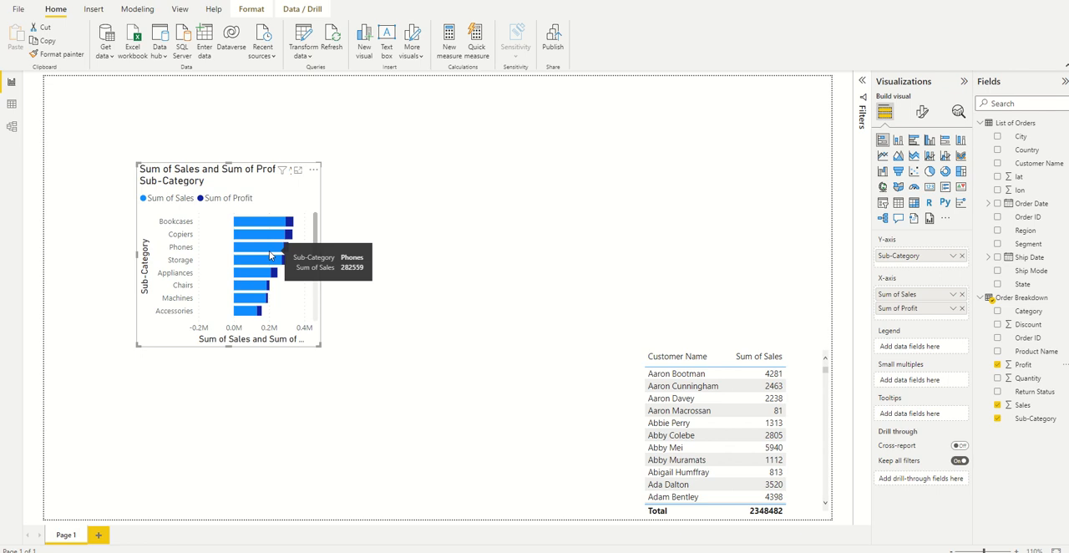
Sort the bar chart's axis ascending by Sum of Sales and return it to descending order.
{"action": "left_click", "coordinate": [315, 172]}
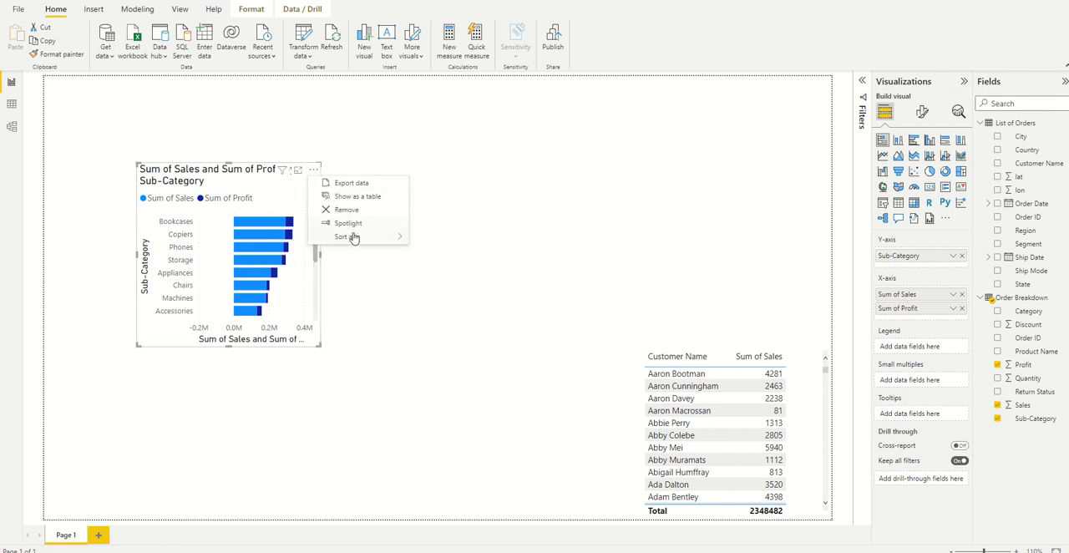
{"action": "mouse_move", "coordinate": [353, 241]}
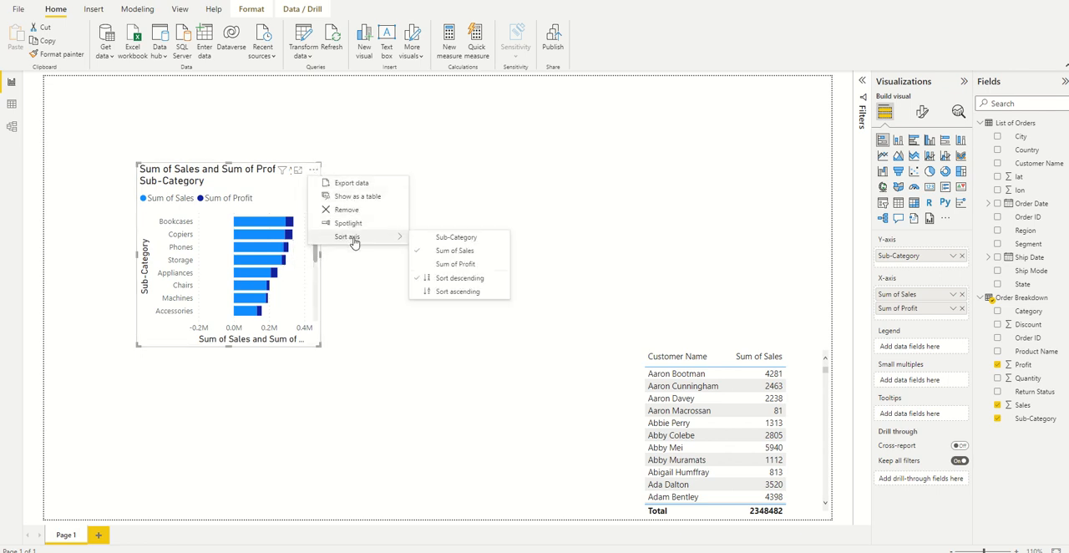
{"action": "left_click", "coordinate": [460, 293]}
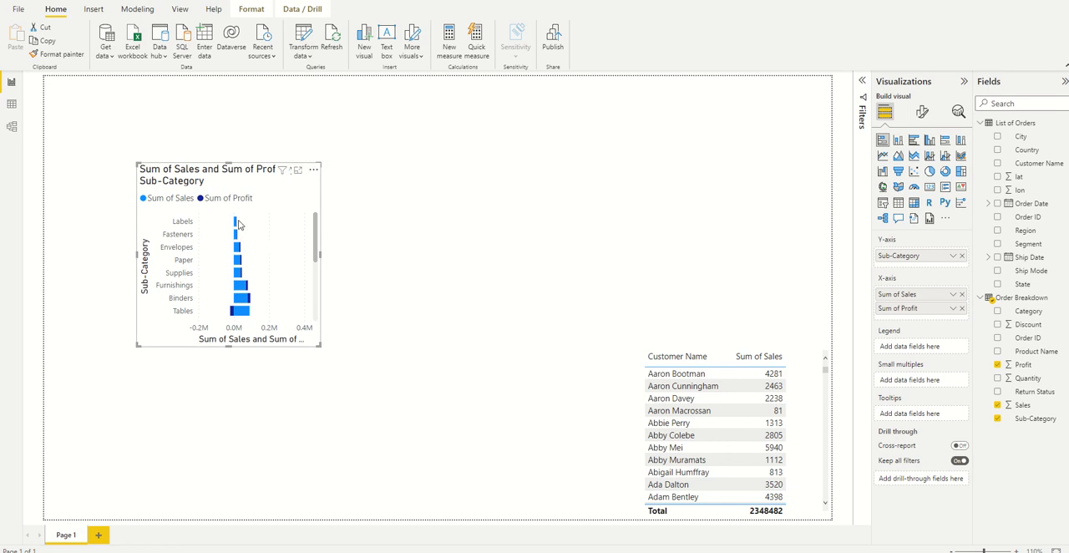
{"action": "left_click", "coordinate": [314, 172]}
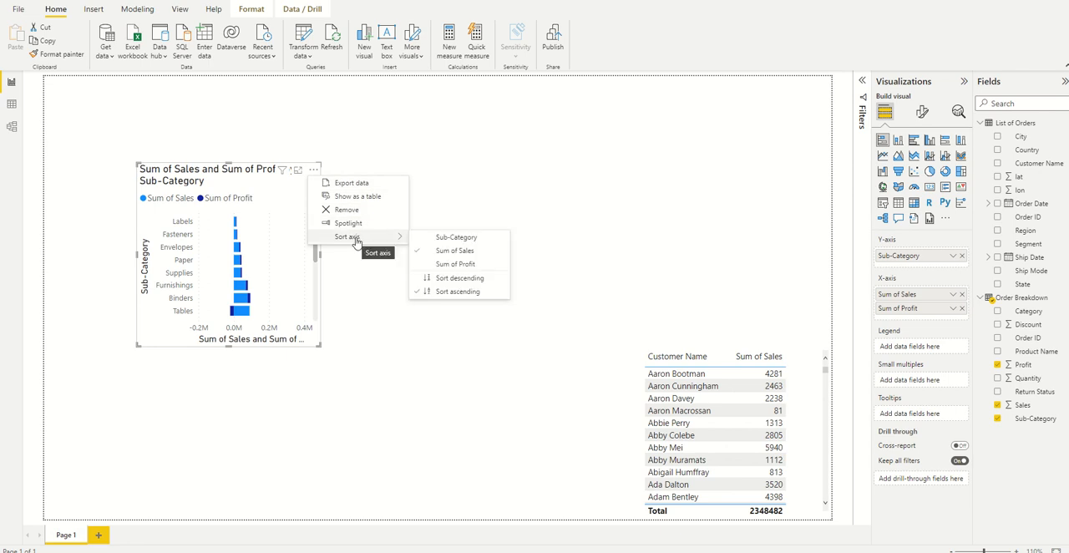
{"action": "left_click", "coordinate": [452, 282]}
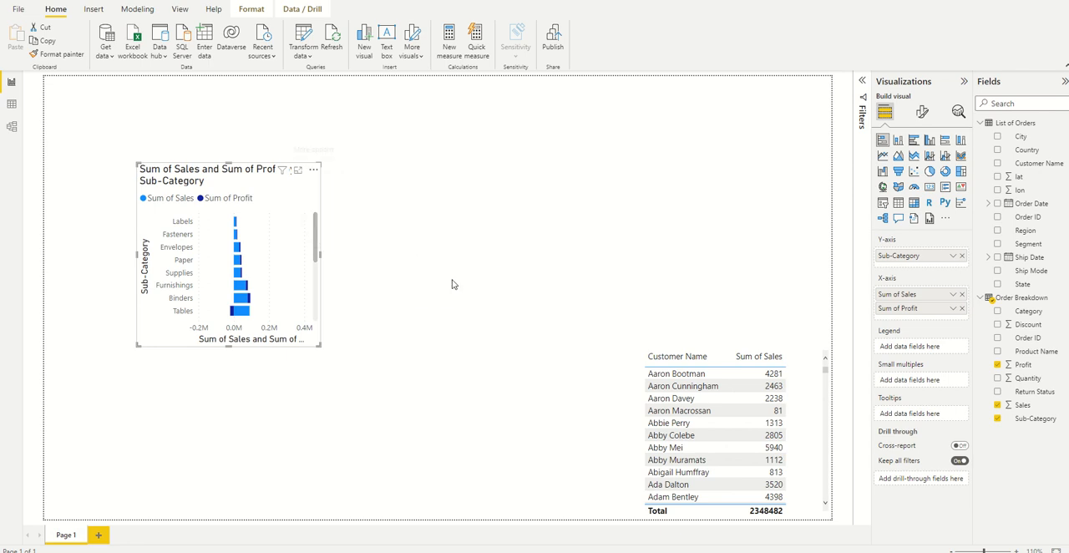
{"action": "left_click", "coordinate": [314, 173]}
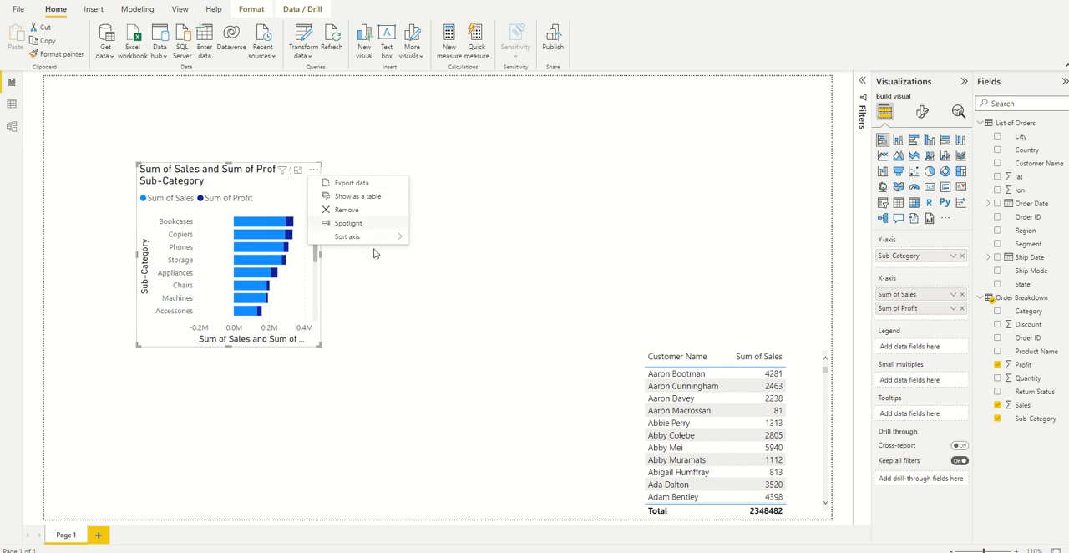
{"action": "left_click", "coordinate": [403, 279]}
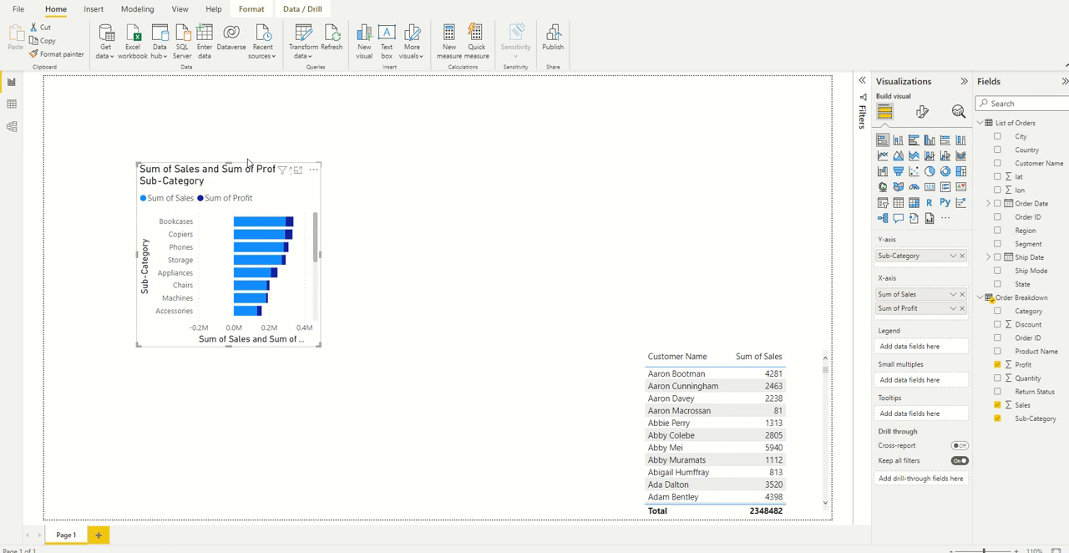
Try the visual as a stacked column, clustered bar and clustered column chart, and return it to a stacked bar chart.
{"action": "left_click", "coordinate": [899, 141]}
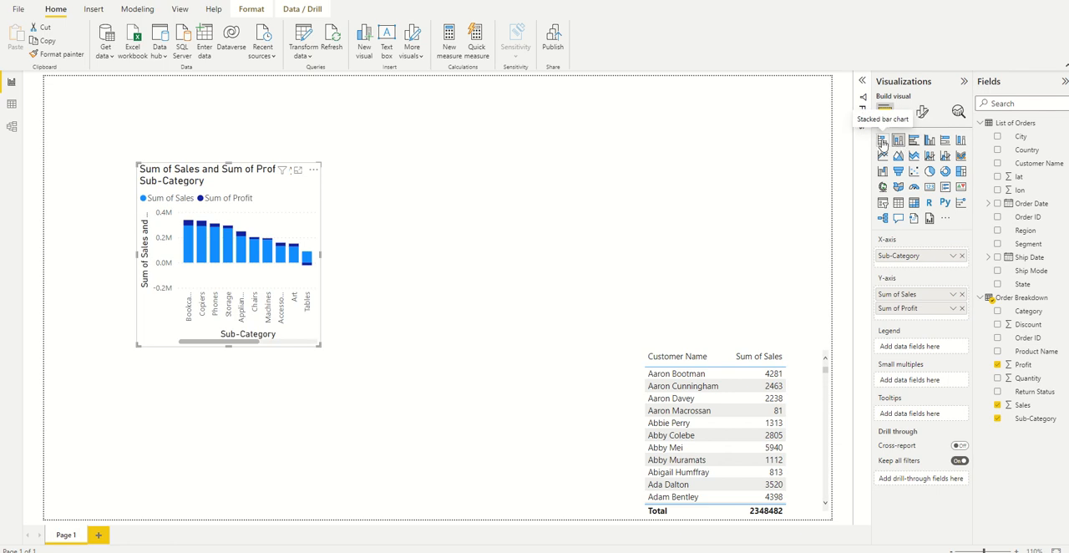
{"action": "left_click", "coordinate": [883, 142]}
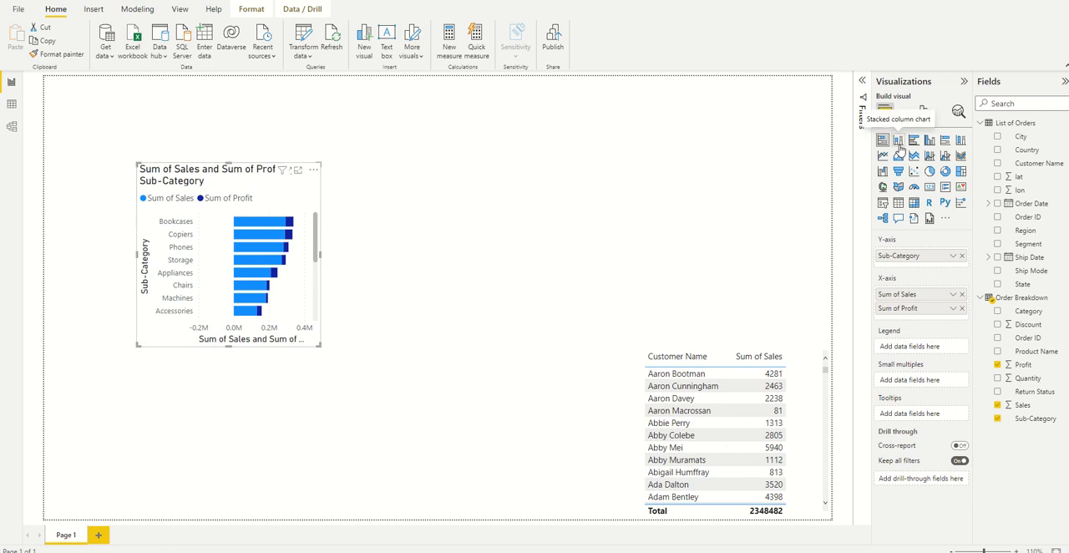
{"action": "left_click", "coordinate": [899, 144]}
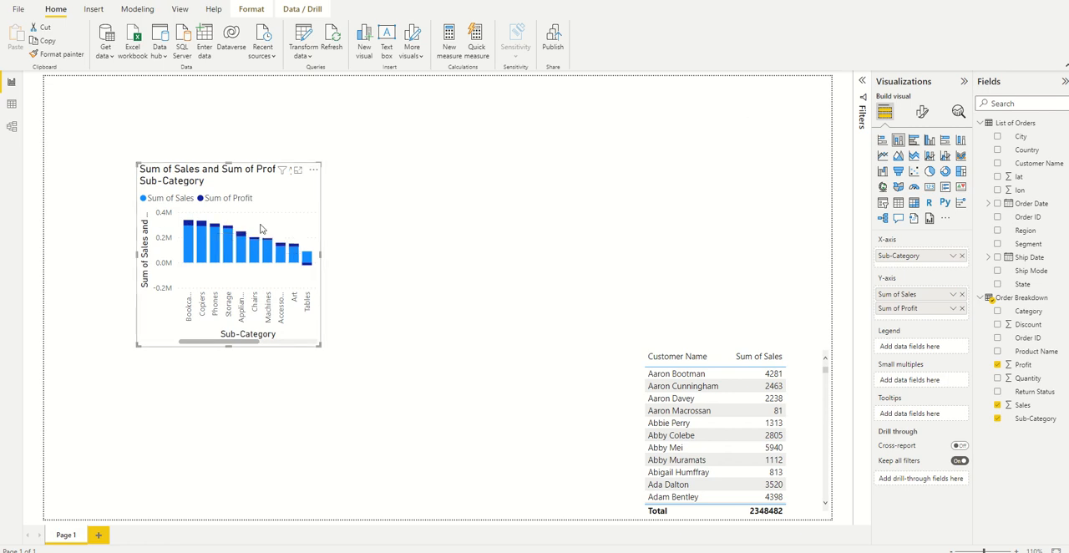
{"action": "left_click", "coordinate": [915, 144]}
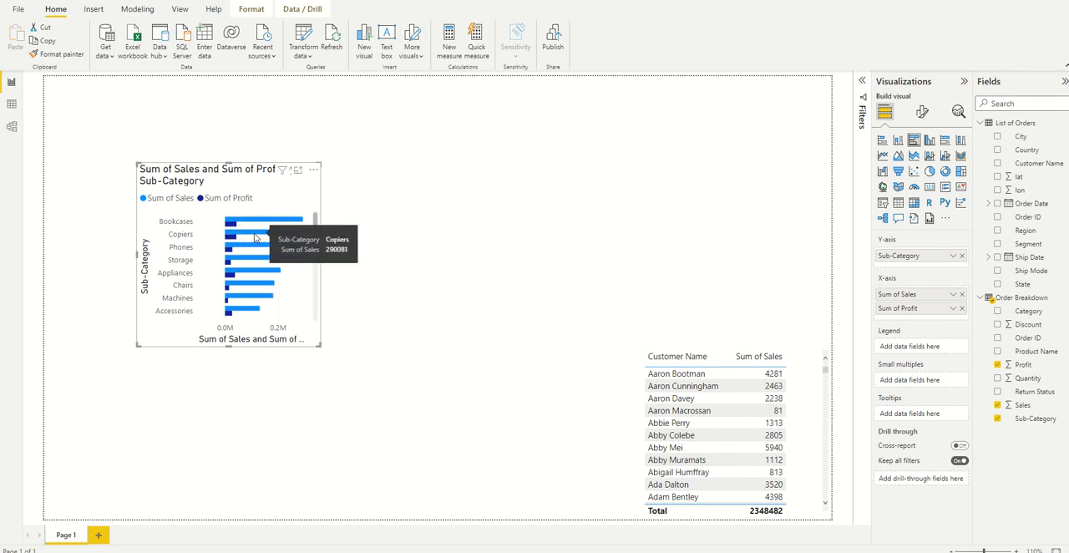
{"action": "left_click", "coordinate": [931, 141]}
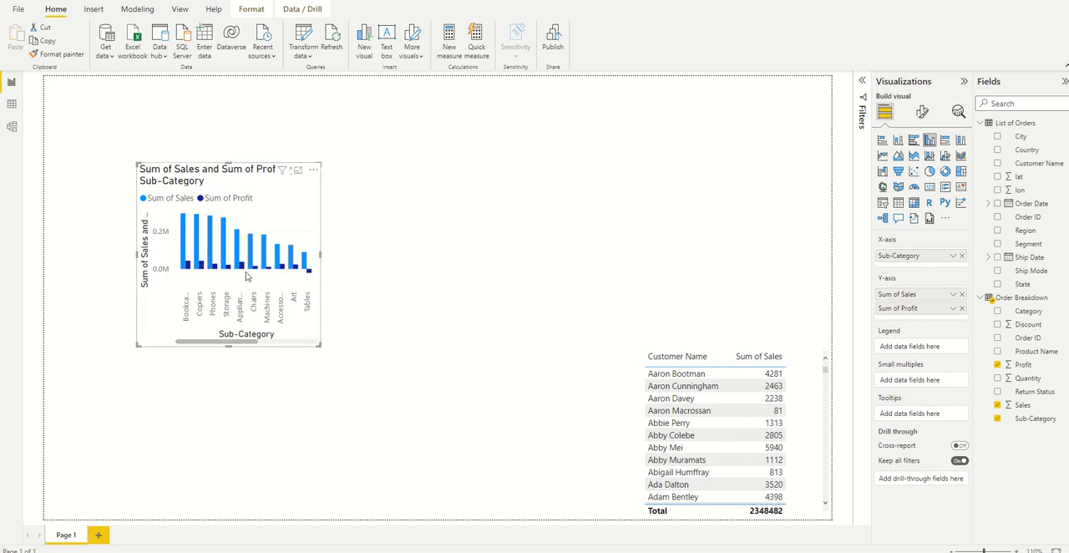
{"action": "left_click", "coordinate": [883, 141]}
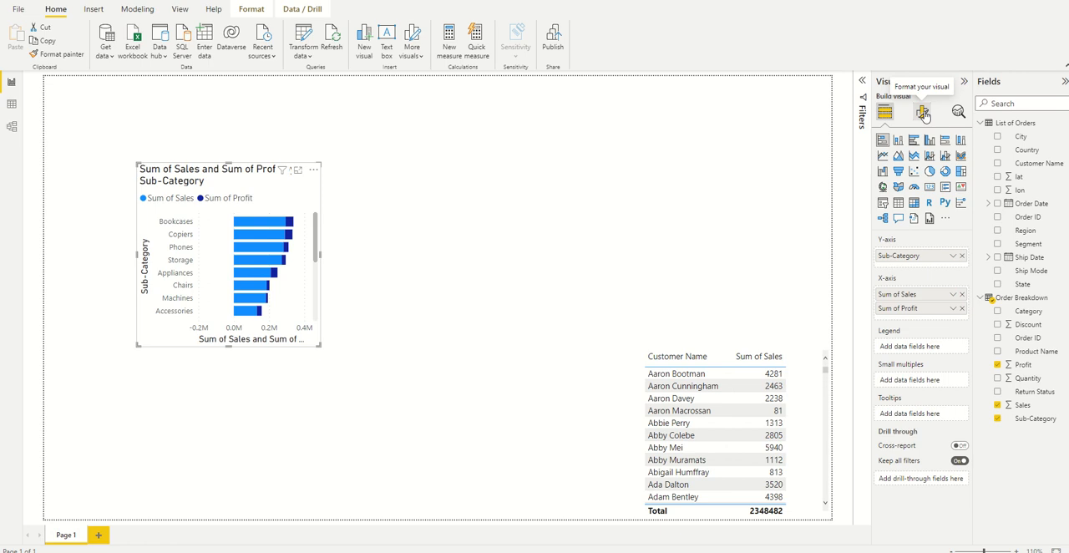
Turn on the bar chart's data labels, expand their settings and widen the chart to fit its full title on one line.
{"action": "mouse_move", "coordinate": [281, 223]}
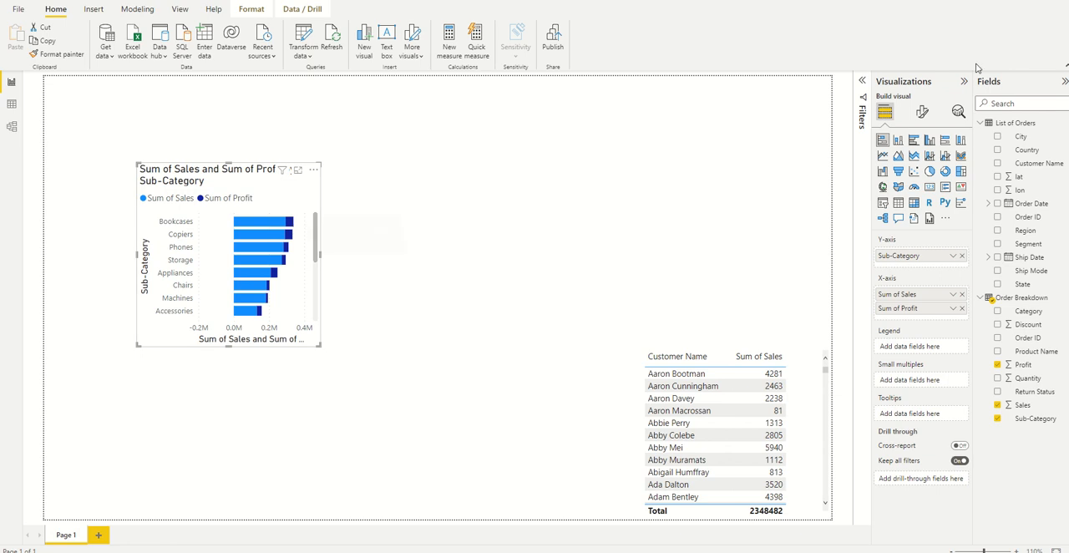
{"action": "left_click", "coordinate": [924, 113]}
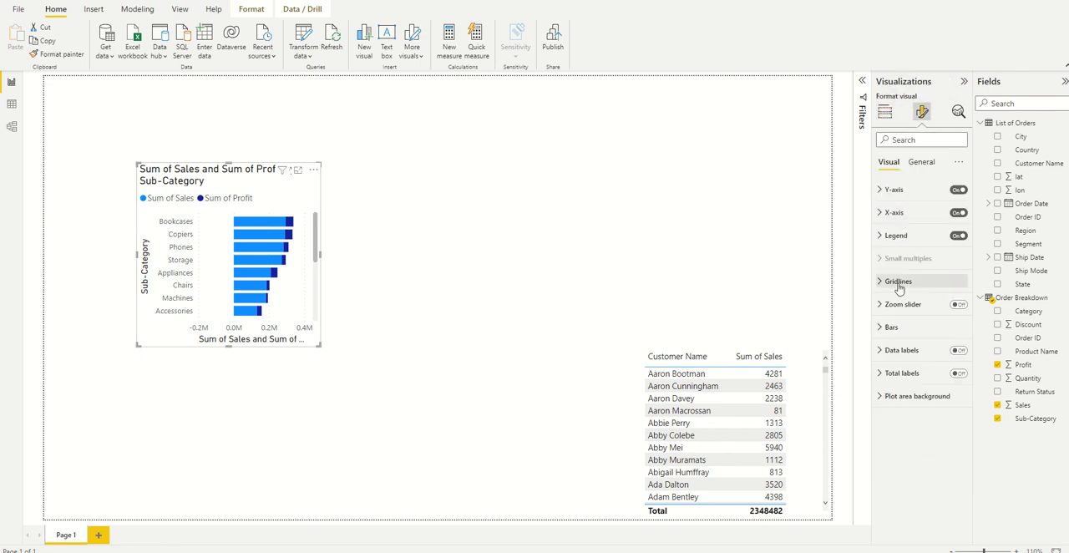
{"action": "left_click", "coordinate": [960, 351]}
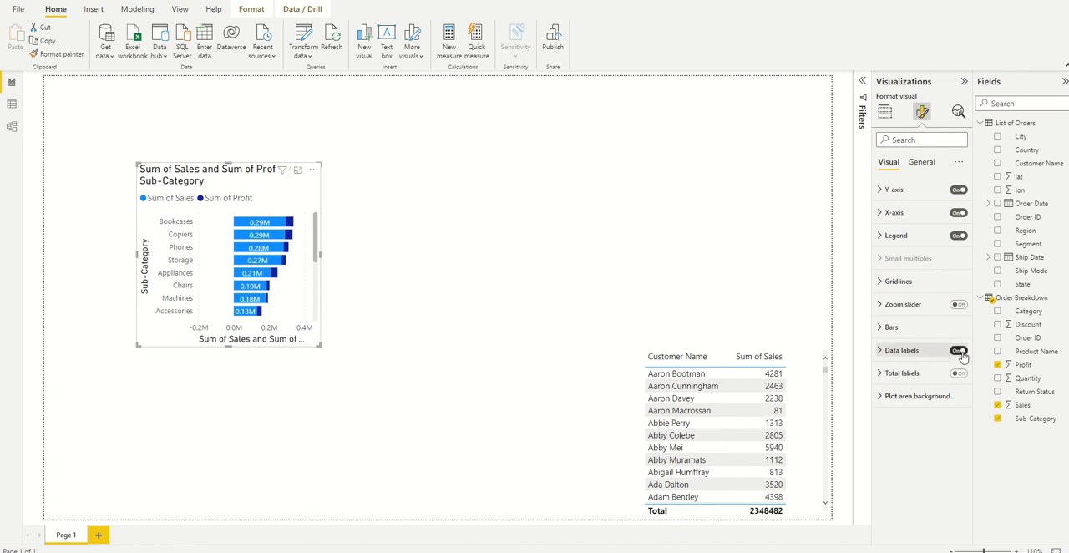
{"action": "left_click", "coordinate": [883, 353]}
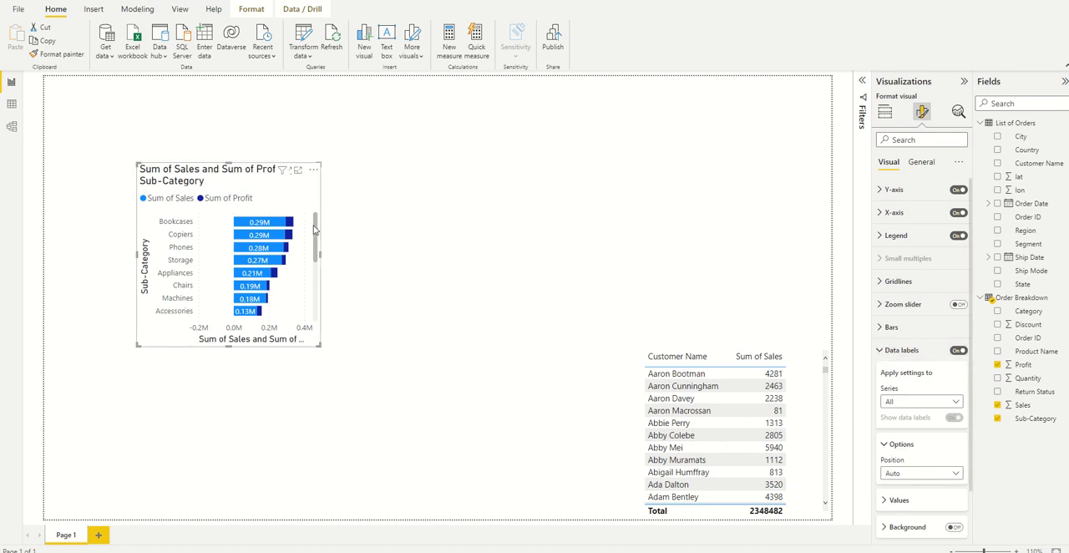
{"action": "left_click_drag", "start_coordinate": [324, 257], "coordinate": [422, 273]}
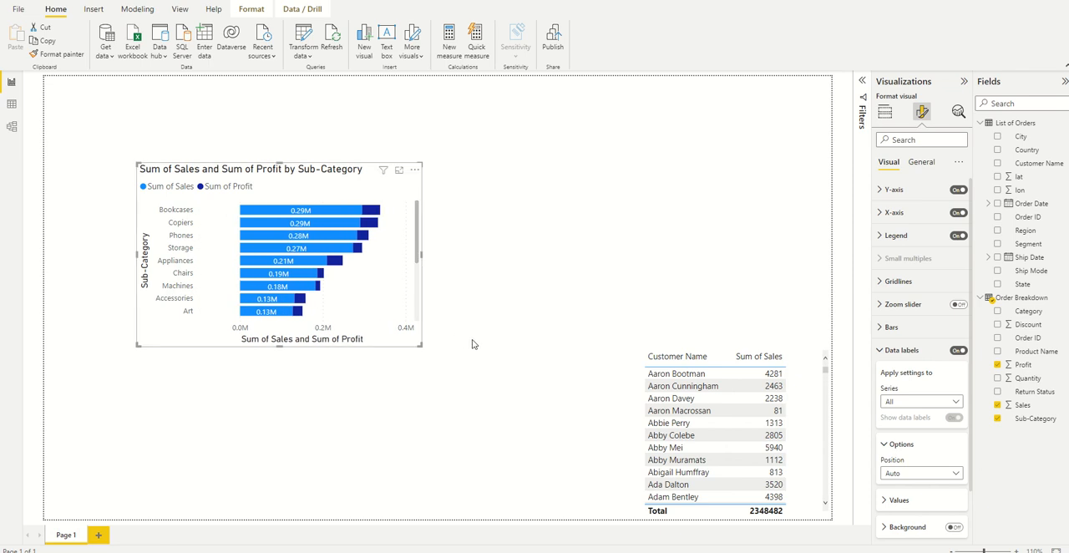
Try the bar chart's data labels for all series at Inside end, Inside center and Inside base, and return them to Inside end.
{"action": "left_click", "coordinate": [903, 403]}
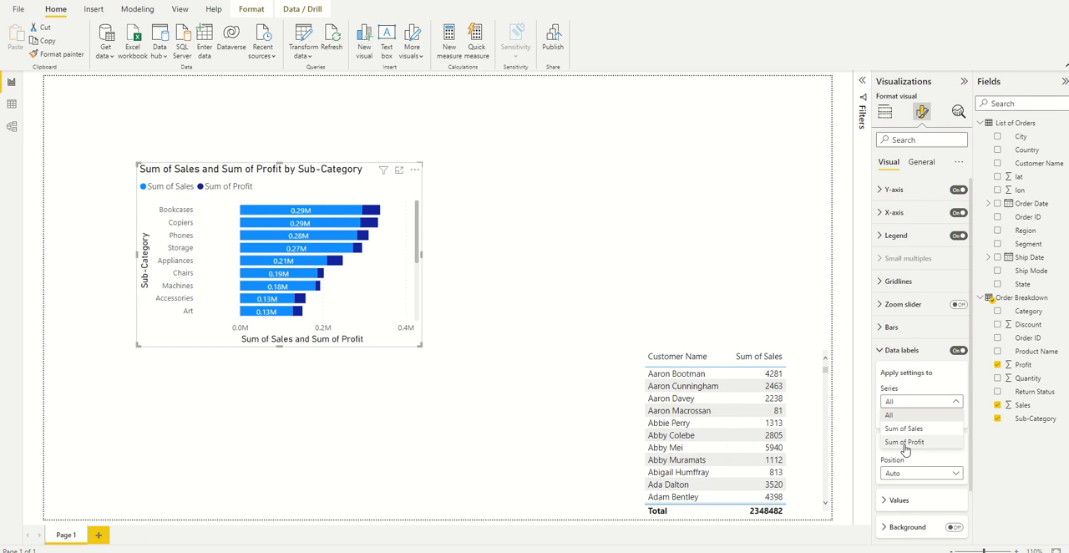
{"action": "left_click", "coordinate": [860, 430]}
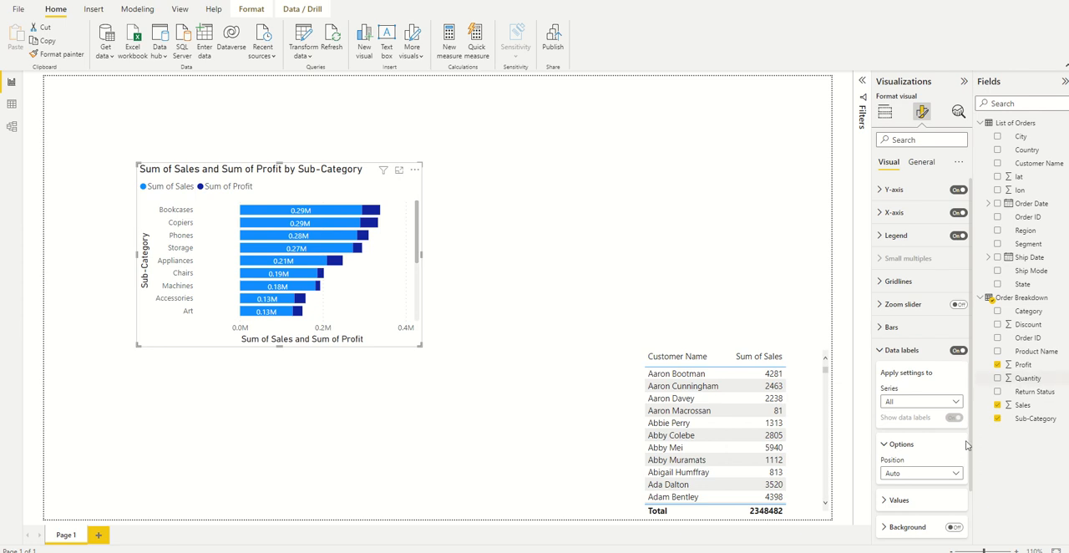
{"action": "left_click", "coordinate": [957, 475]}
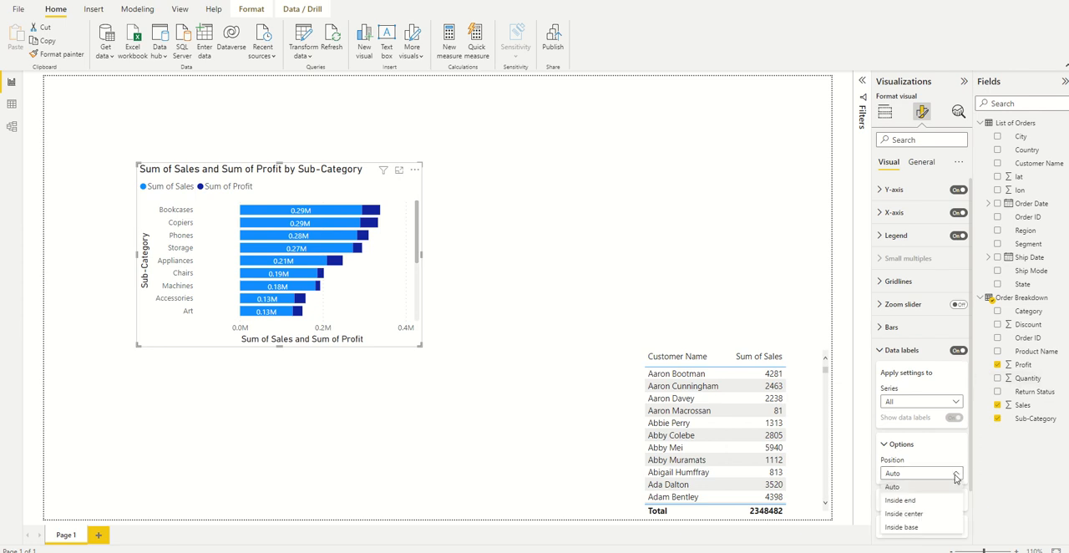
{"action": "left_click", "coordinate": [908, 502]}
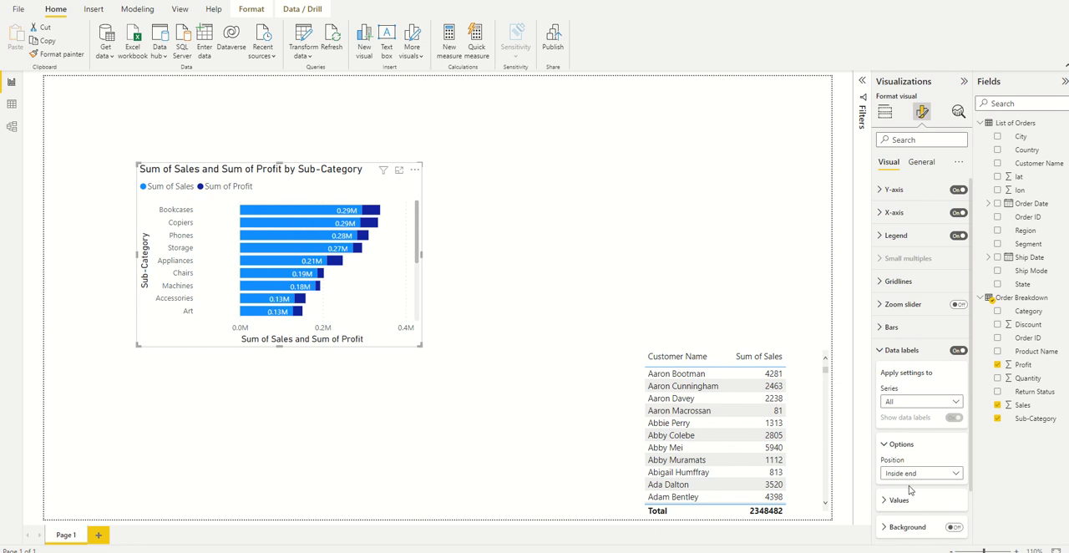
{"action": "left_click", "coordinate": [958, 475]}
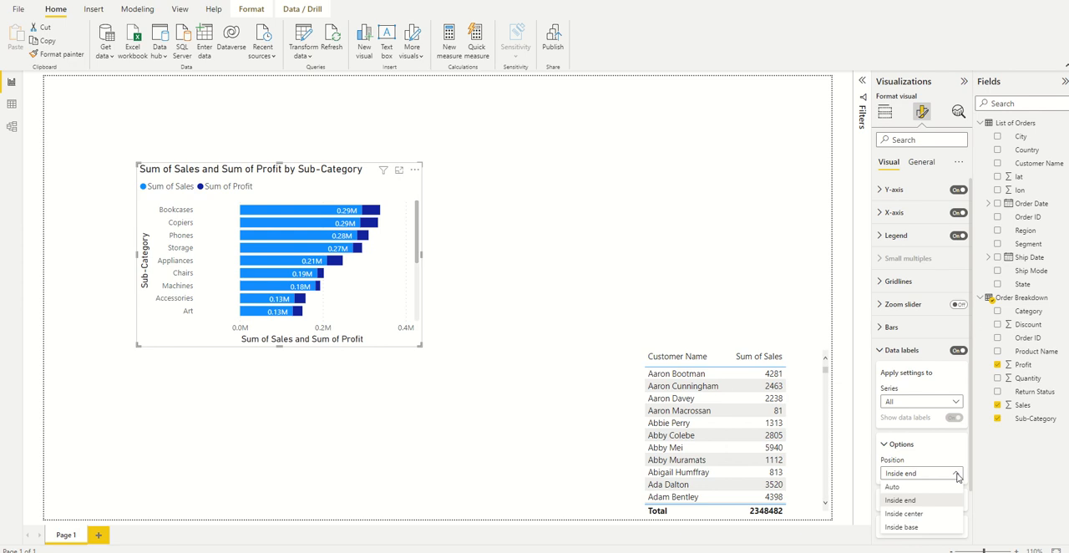
{"action": "left_click", "coordinate": [924, 514]}
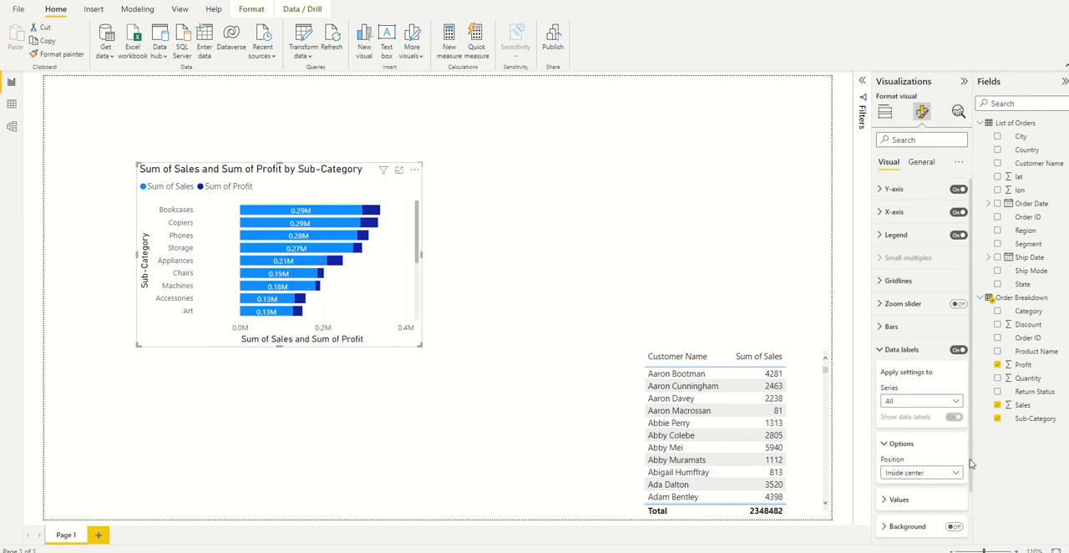
{"action": "scroll", "coordinate": [965, 451], "scroll_direction": "down", "scroll_amount": 2}
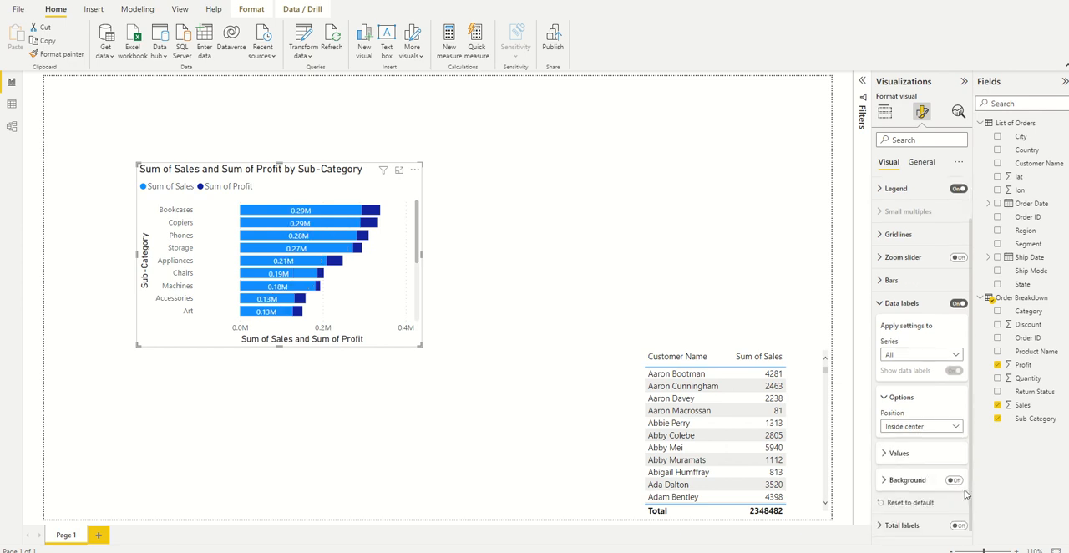
{"action": "left_click", "coordinate": [955, 439]}
{"action": "left_click", "coordinate": [907, 491]}
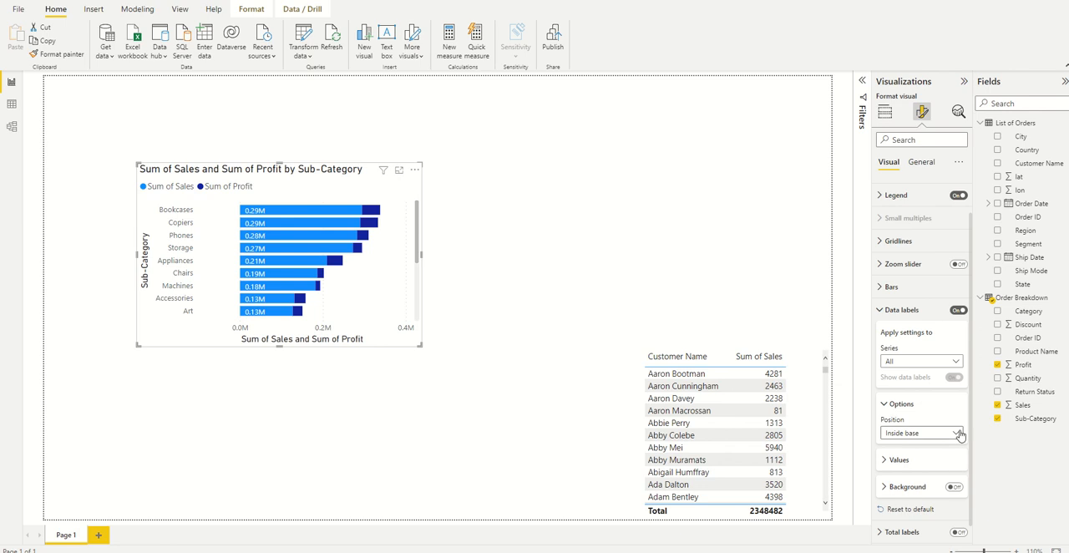
{"action": "left_click", "coordinate": [957, 433]}
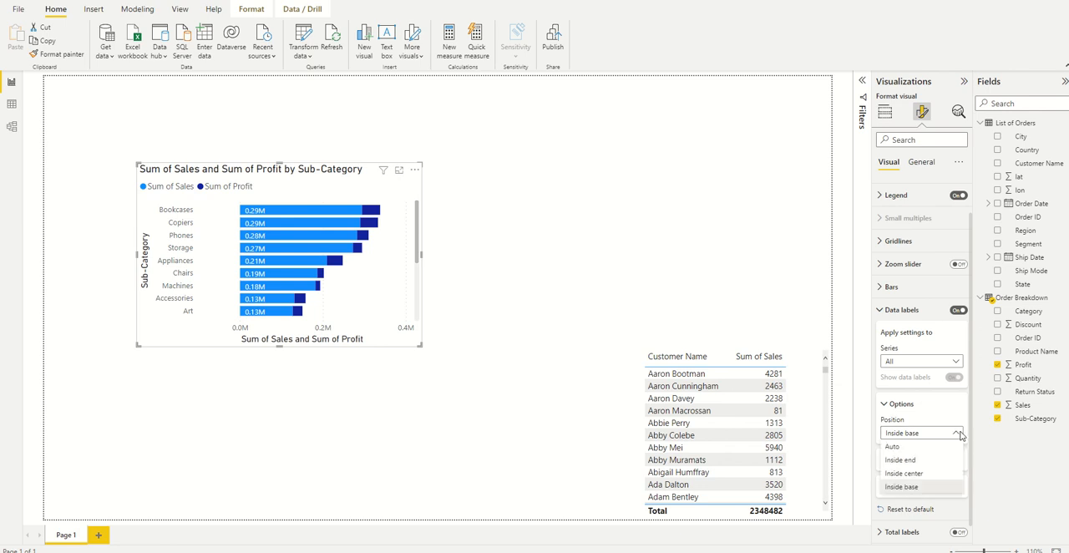
{"action": "left_click", "coordinate": [919, 465]}
Examine the bar chart's plot area background, gridline and general formatting options, and return to its field setup.
{"action": "left_click_drag", "start_coordinate": [971, 425], "coordinate": [979, 486]}
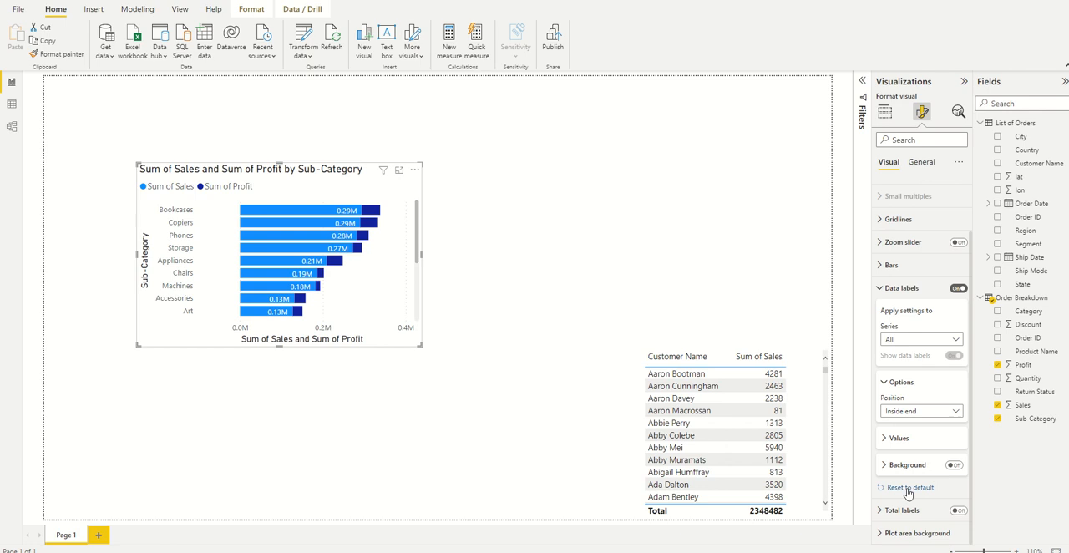
{"action": "left_click", "coordinate": [883, 535]}
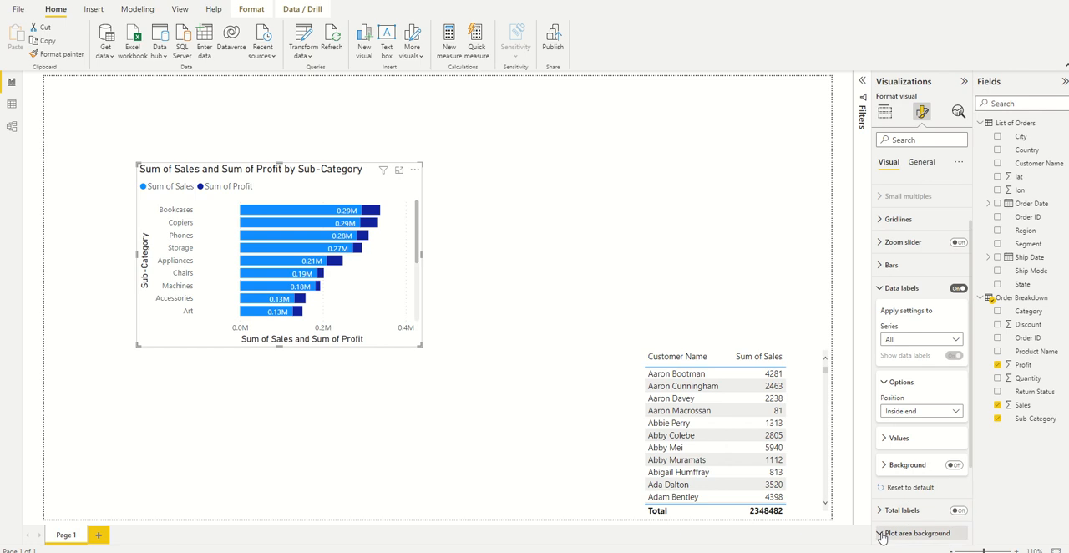
{"action": "left_click", "coordinate": [882, 219]}
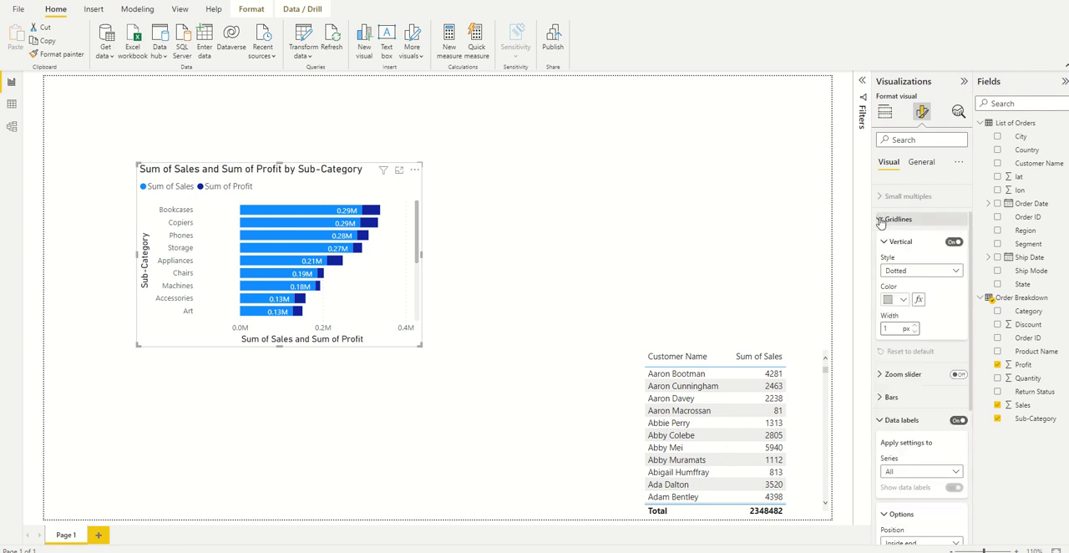
{"action": "left_click", "coordinate": [922, 163]}
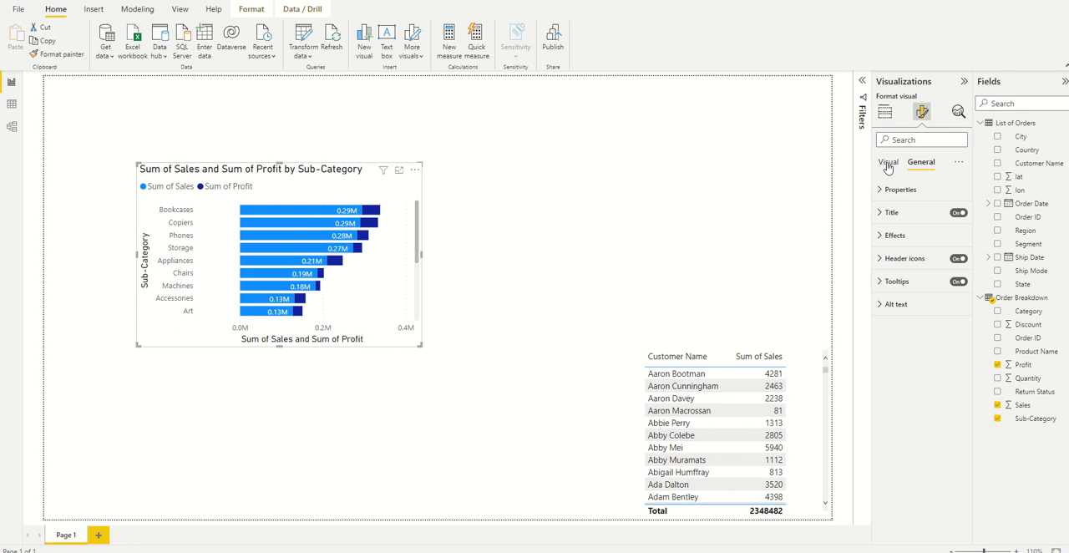
{"action": "left_click", "coordinate": [888, 164]}
{"action": "left_click", "coordinate": [887, 113]}
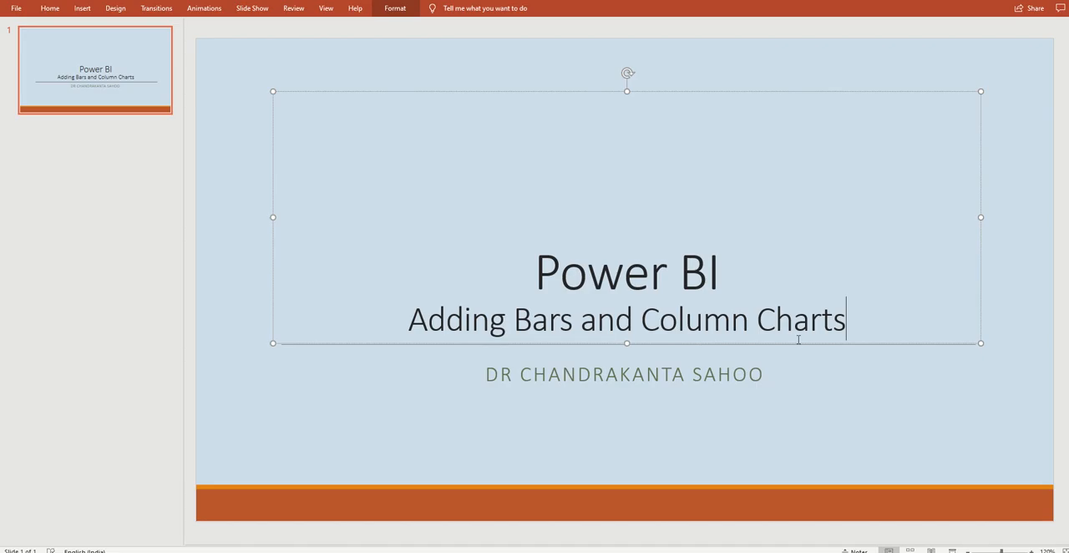
{"action": "key", "text": "alt+q"}
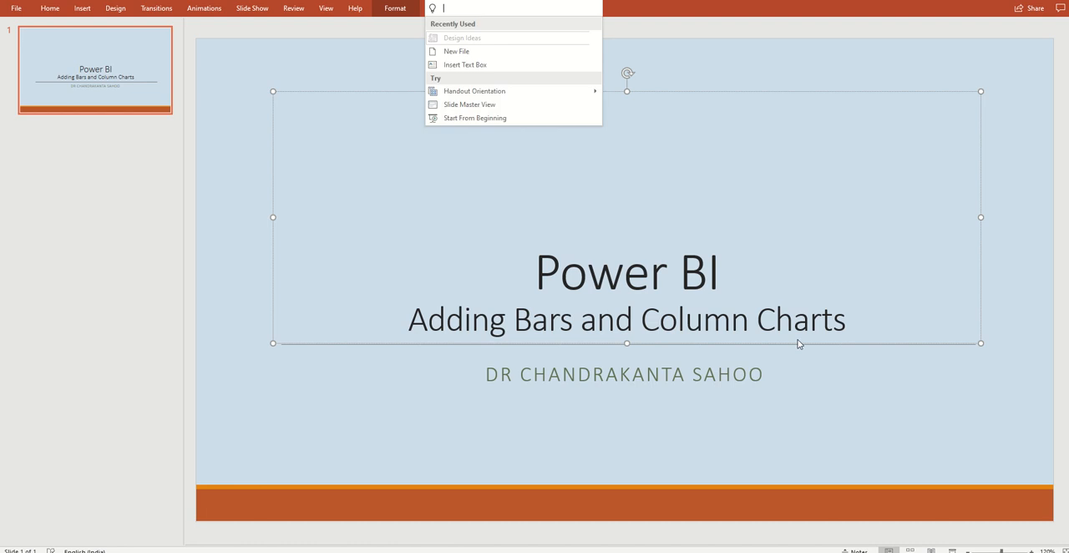
{"action": "key", "text": "Escape"}
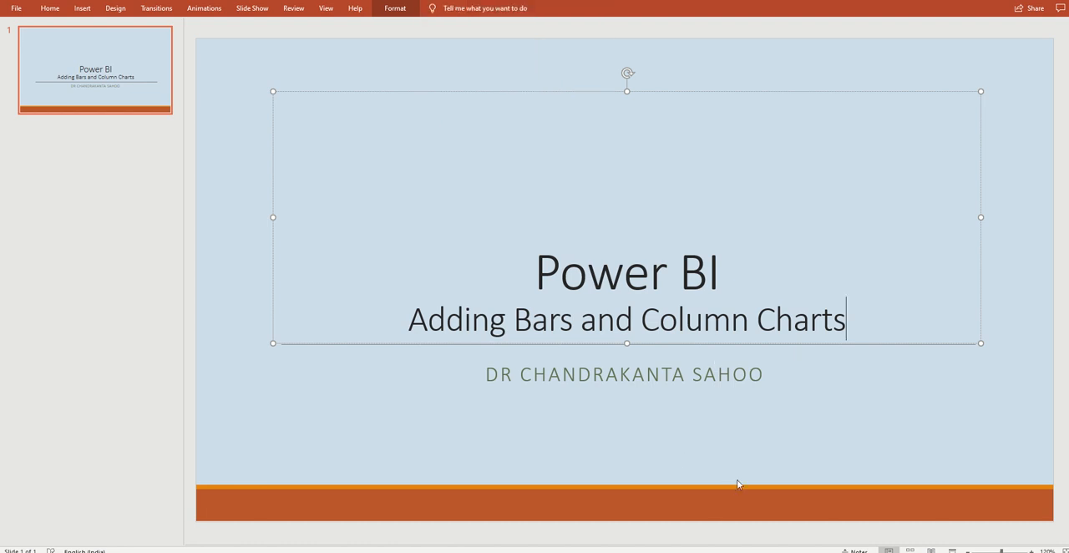